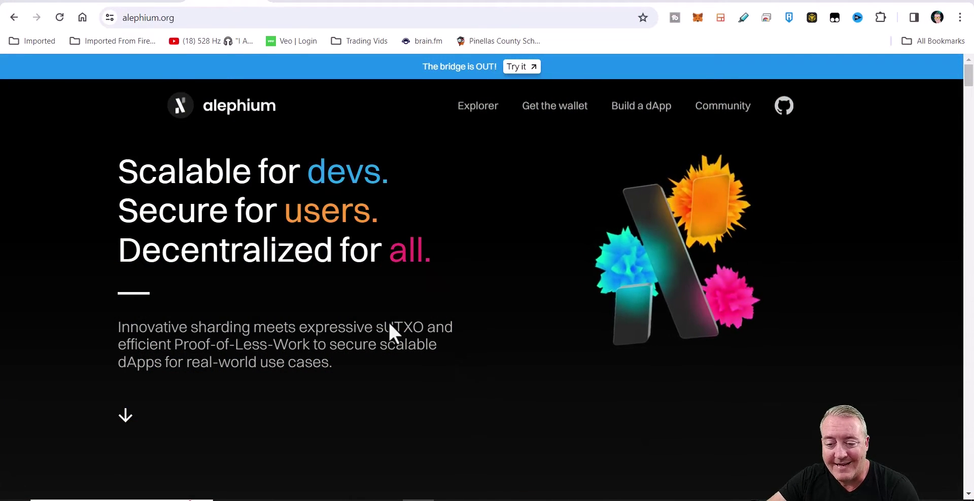
# Scroll through the Alephium homepage's technology sections to the Alphred VM and Ralph language overview.
pyautogui.scroll(-8, 391, 330)
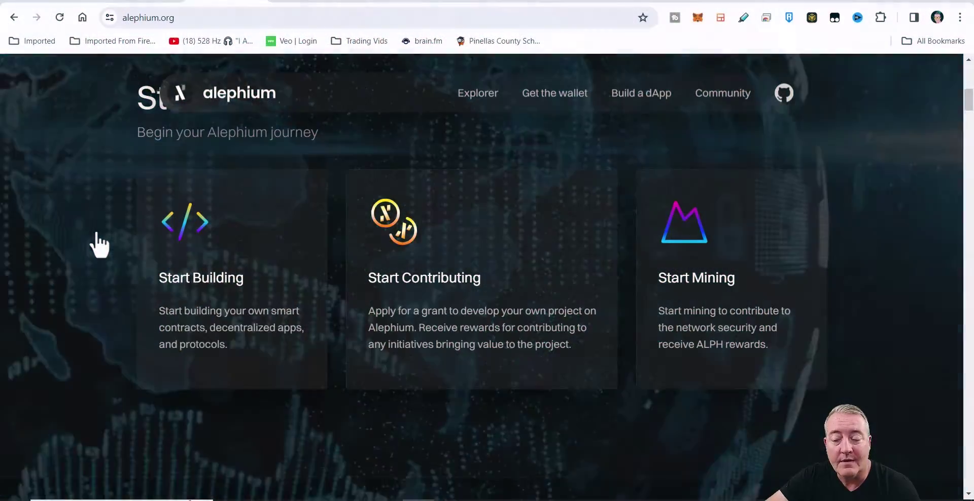
pyautogui.scroll(-10, 96, 235)
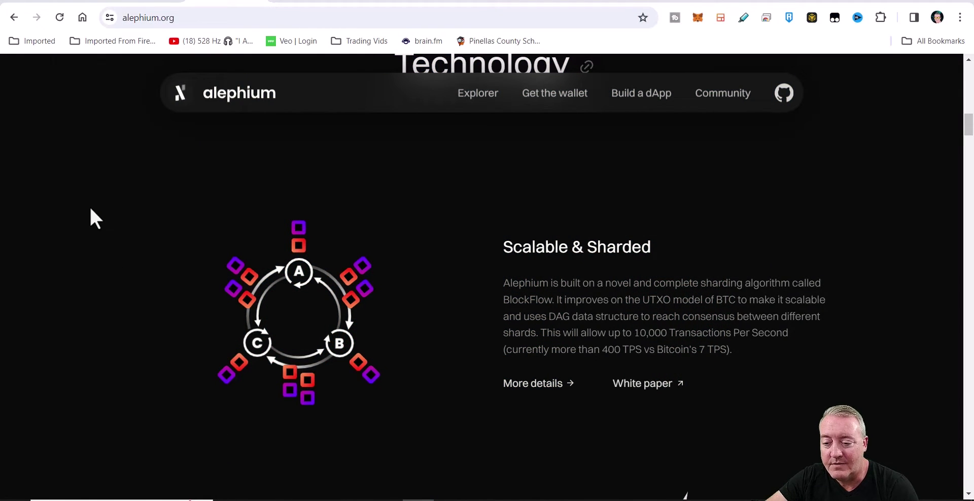
pyautogui.scroll(-6, 89, 206)
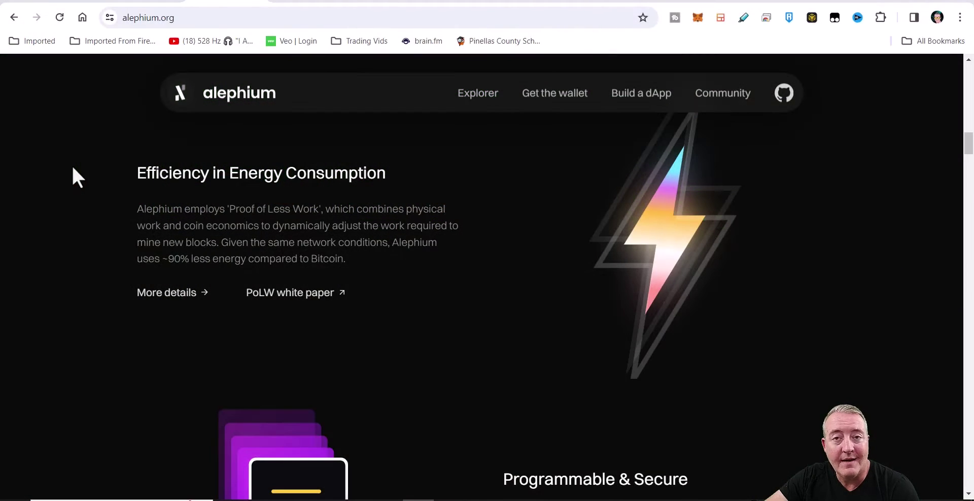
pyautogui.scroll(-6, 69, 170)
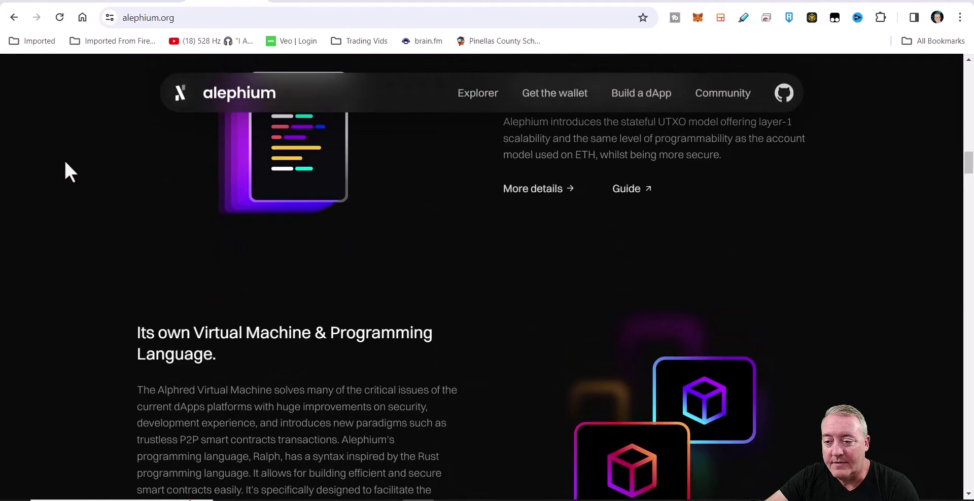
pyautogui.scroll(1, 64, 163)
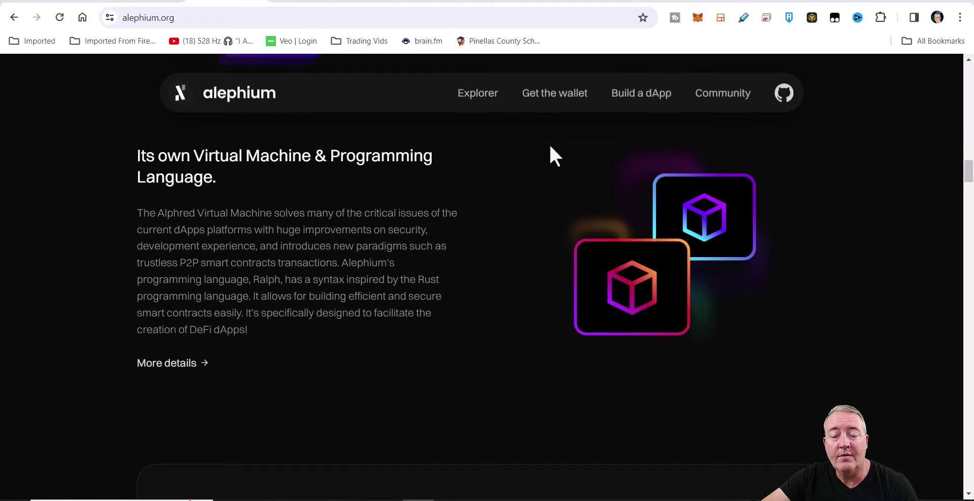
# Jump to the wallets section and review the Desktop, Extension and Mobile wallet cards.
pyautogui.click(555, 93)
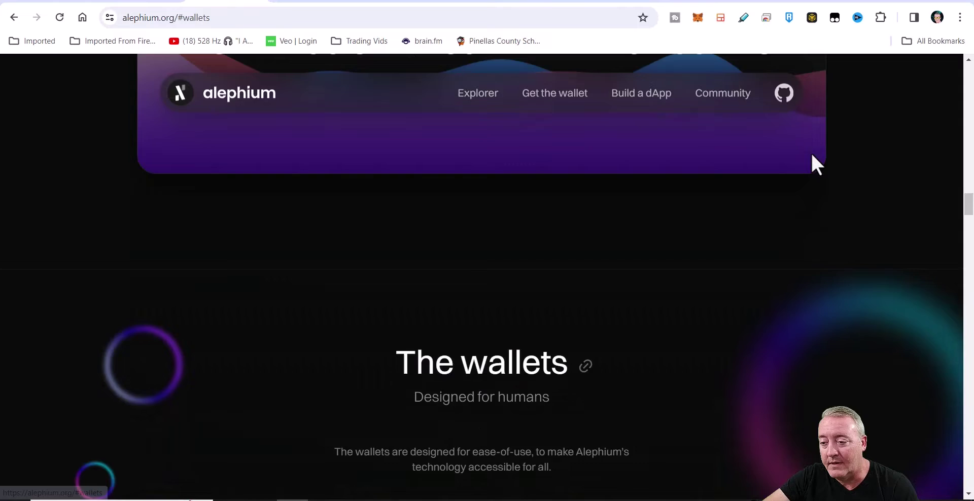
pyautogui.scroll(-3, 433, 160)
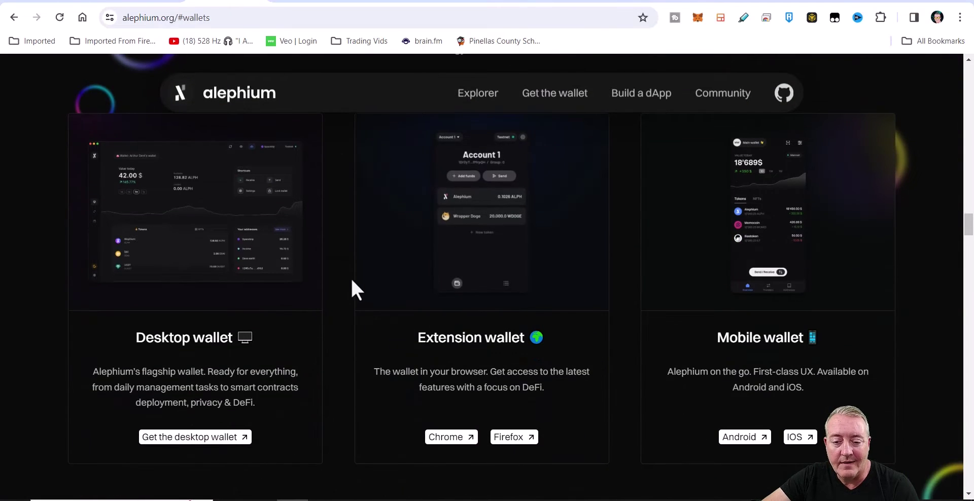
pyautogui.scroll(1, 337, 286)
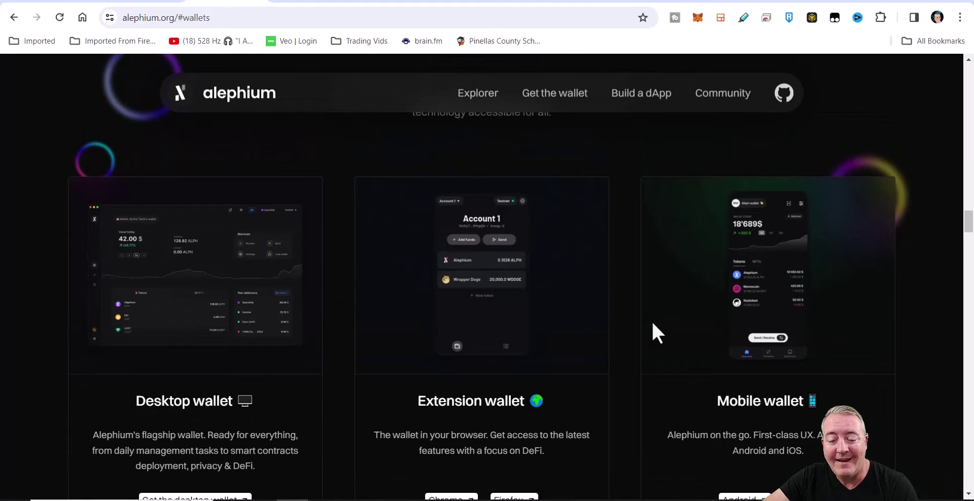
pyautogui.scroll(-1, 365, 254)
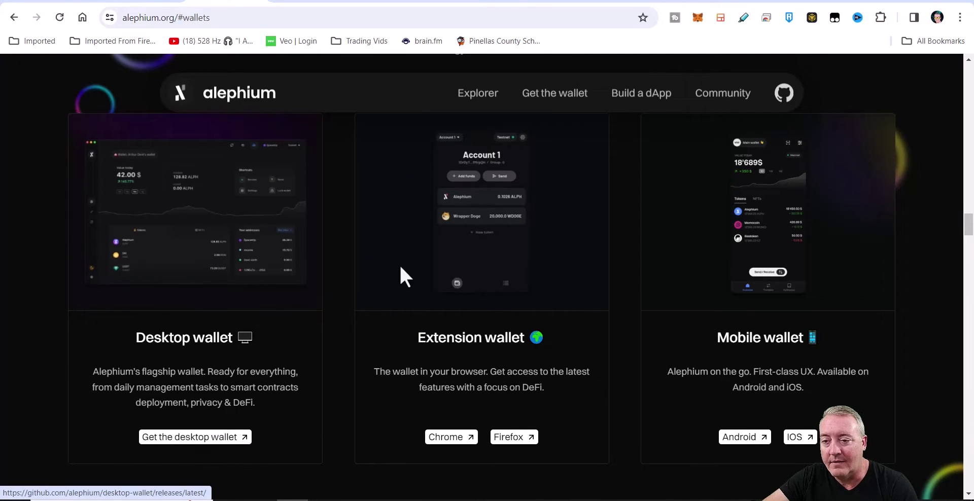
# On the remote desktop, open the Wallets > Alephium folder and bring up the Alephium Wallet unlock screen.
pyautogui.click(377, 3)
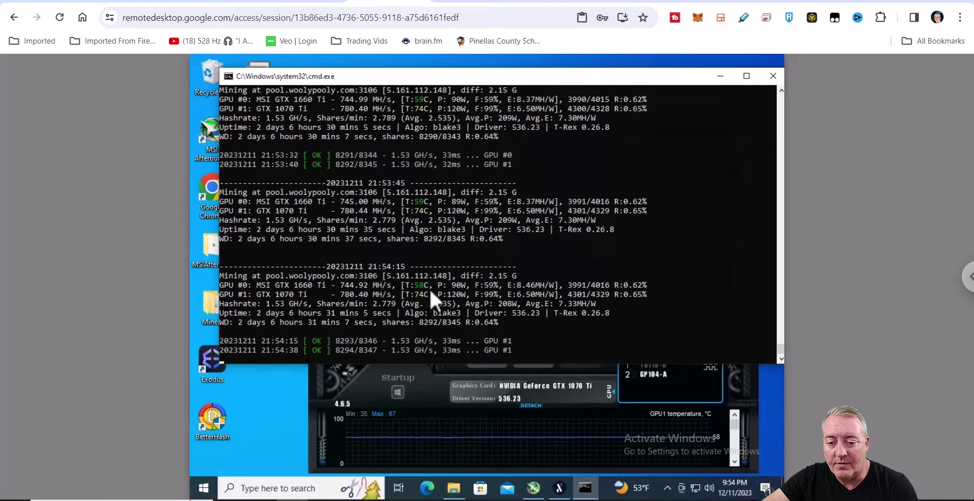
pyautogui.moveTo(413, 77); pyautogui.dragTo(502, 76)
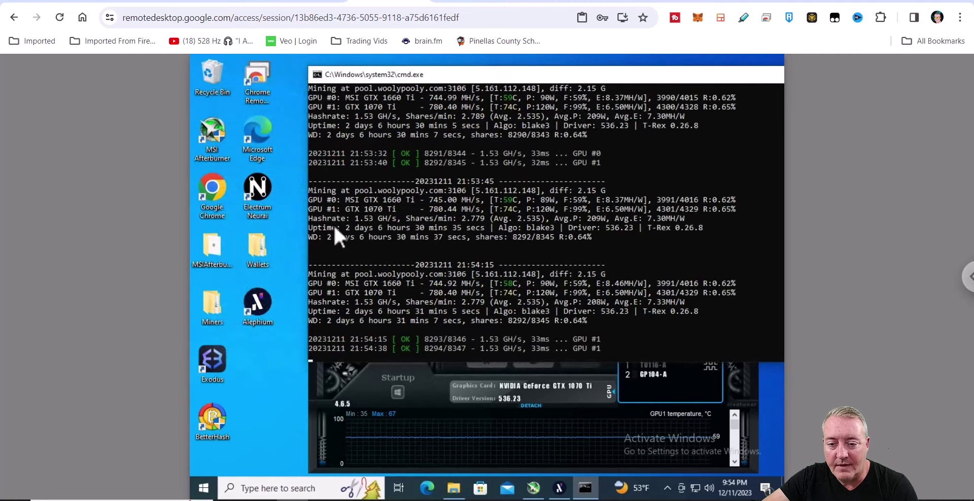
pyautogui.doubleClick(256, 259)
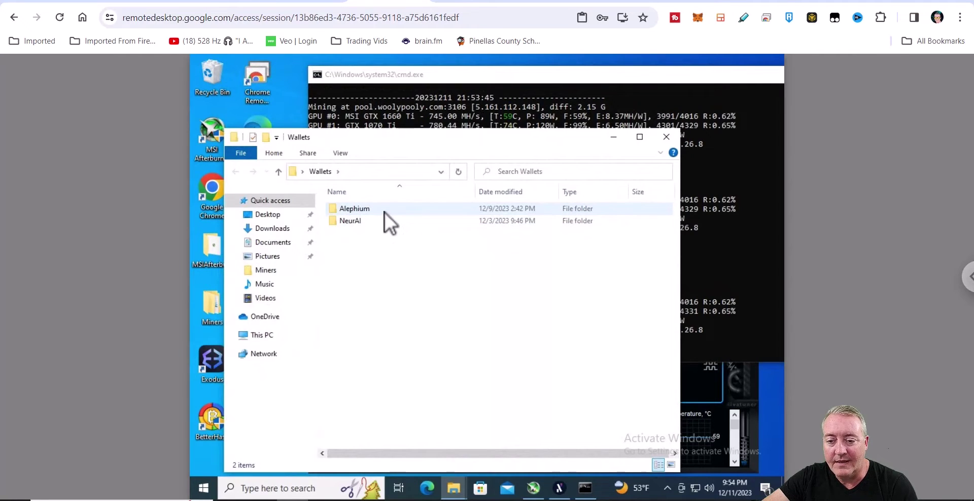
pyautogui.doubleClick(356, 208)
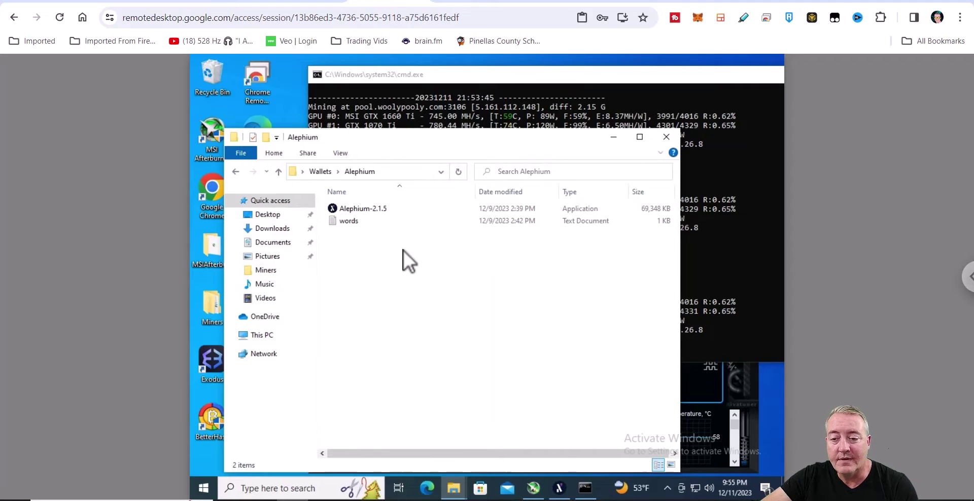
pyautogui.moveTo(435, 144); pyautogui.dragTo(434, 114)
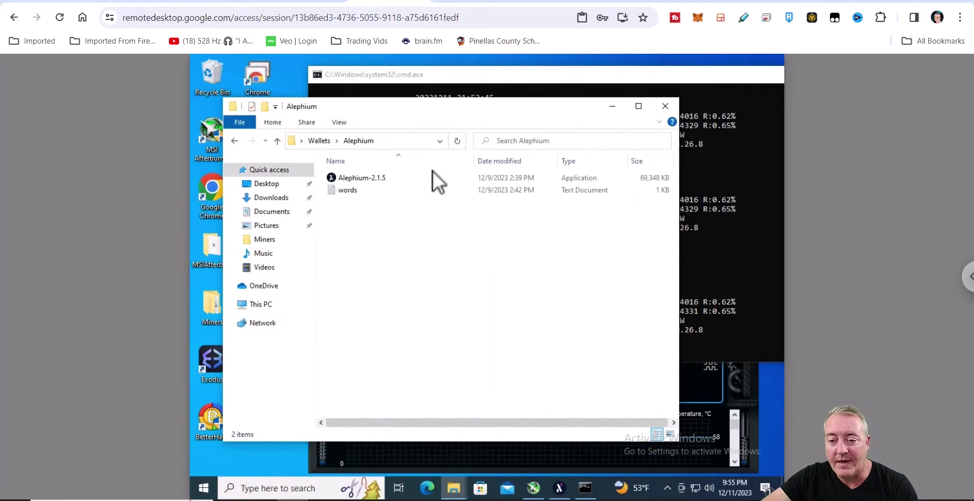
pyautogui.click(559, 488)
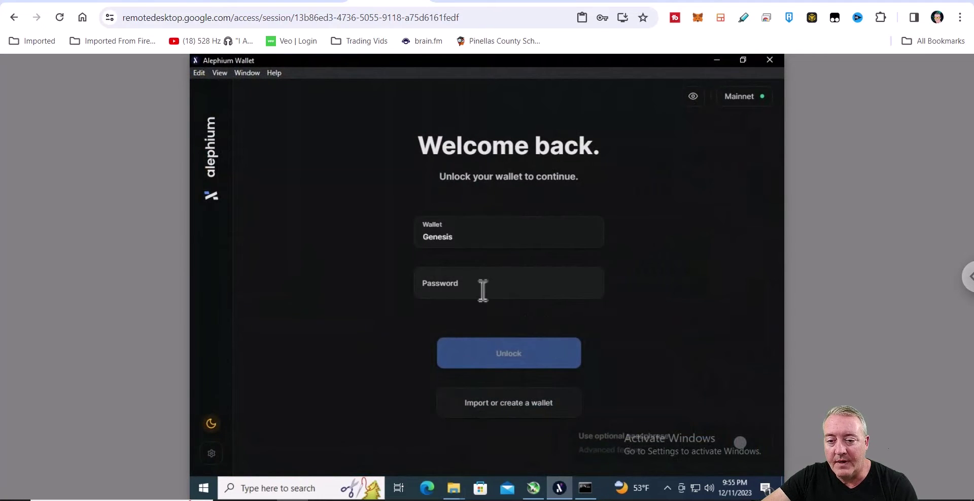
# Unlock the Genesis wallet with its password, showing 1.00 ALPH, then minimize the wallet.
pyautogui.click(483, 290)
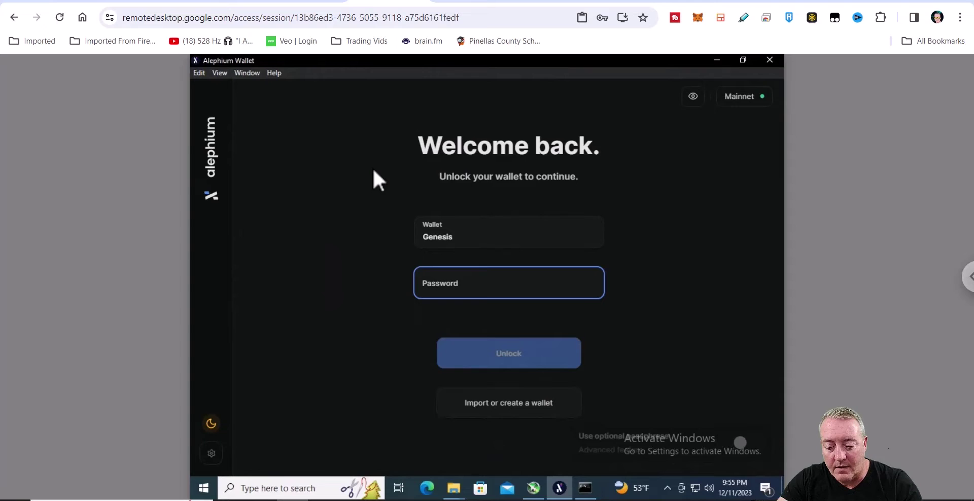
pyautogui.write('*************')
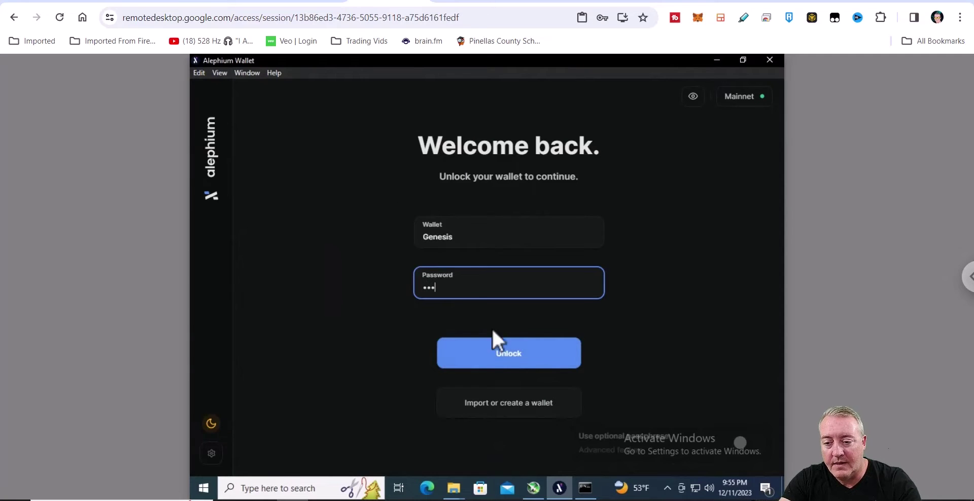
pyautogui.press('Return')
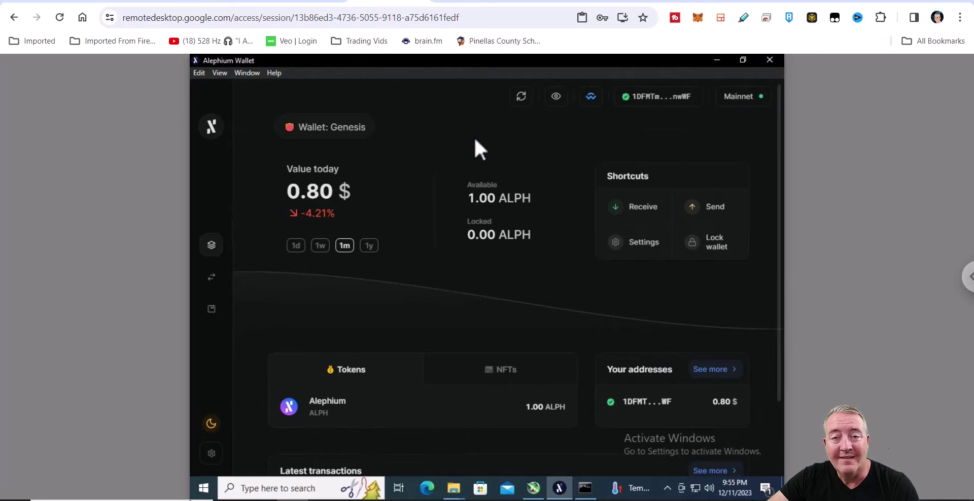
pyautogui.click(717, 59)
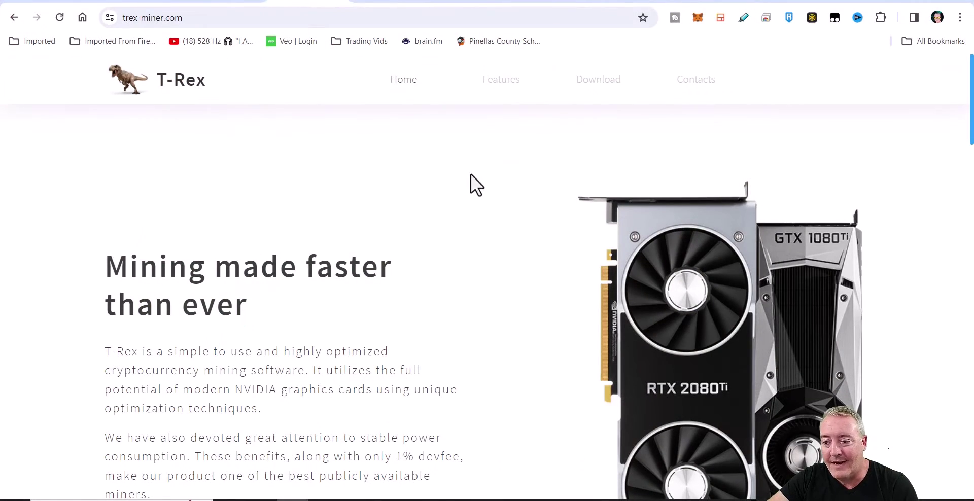
# Check T-Rex version 0.26.8 in the site's Download section, then return to the remote desktop.
pyautogui.click(596, 81)
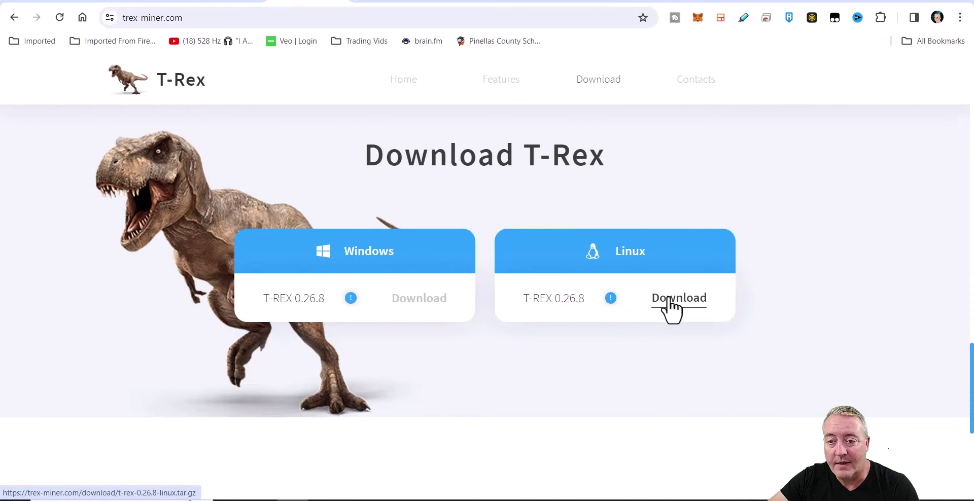
pyautogui.click(367, 2)
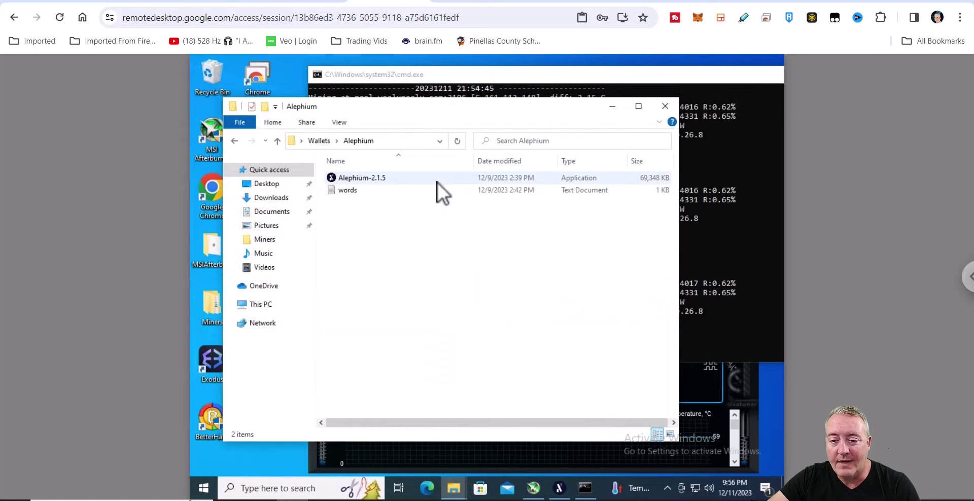
# Open the ALPH-woolypooly batch file from Miners > t-rex-0.26.8-Alephium in Notepad for editing.
pyautogui.click(666, 106)
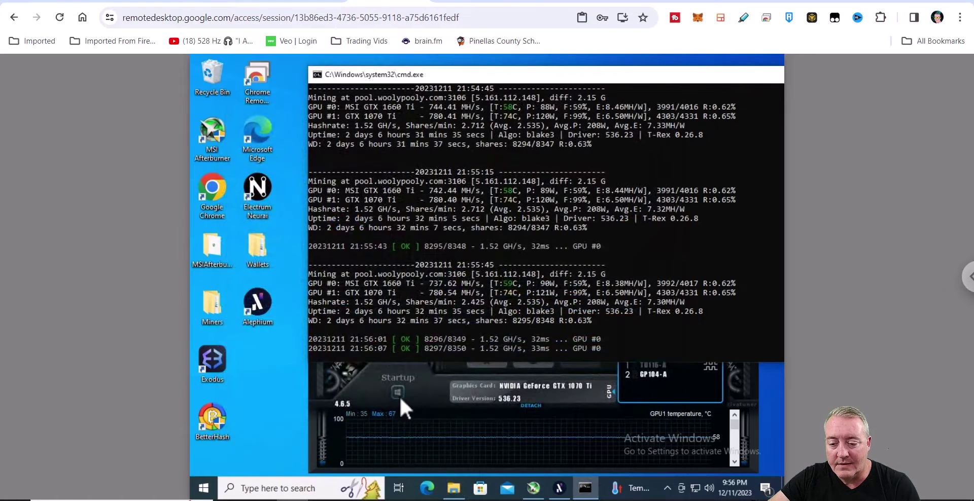
pyautogui.click(453, 488)
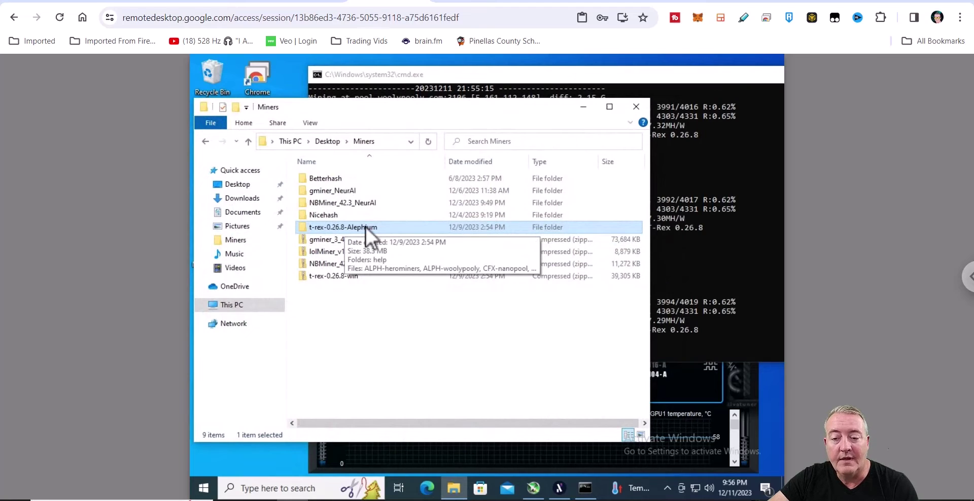
pyautogui.doubleClick(367, 227)
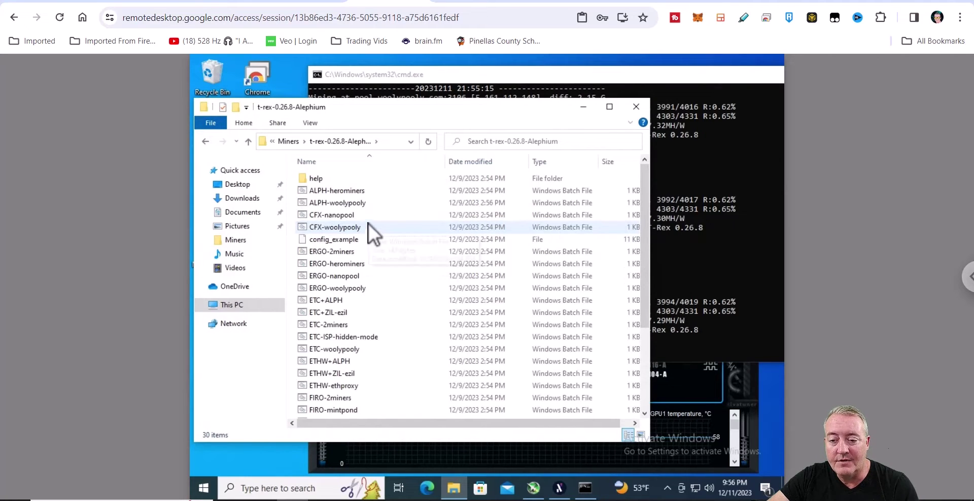
pyautogui.rightClick(354, 202)
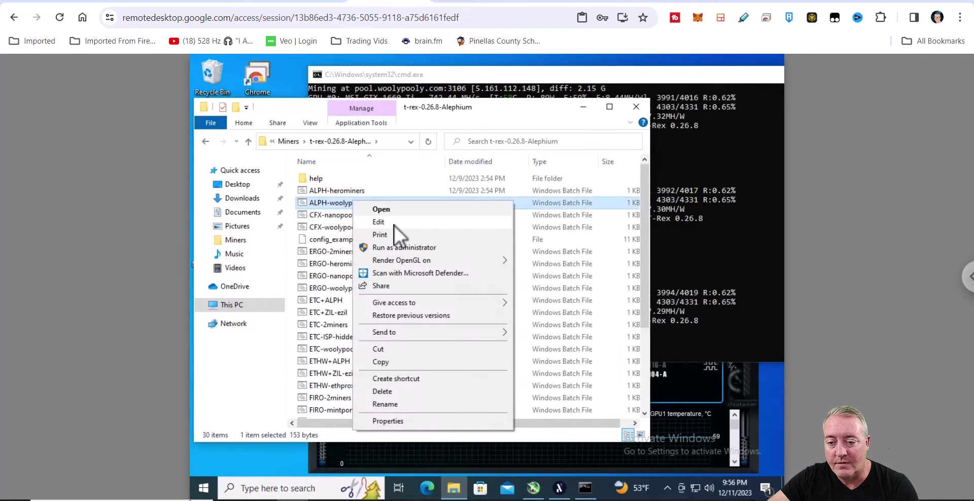
pyautogui.click(395, 226)
# Select the wallet address following -u in the ALPH-woolypooly mining command.
pyautogui.moveTo(468, 161); pyautogui.dragTo(433, 130)
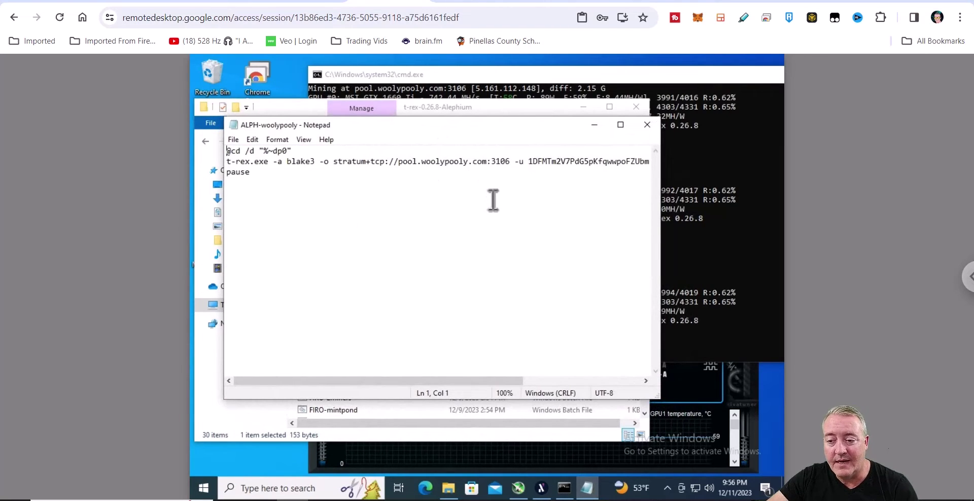
pyautogui.moveTo(477, 382); pyautogui.dragTo(631, 376)
pyautogui.moveTo(566, 161); pyautogui.dragTo(357, 163)
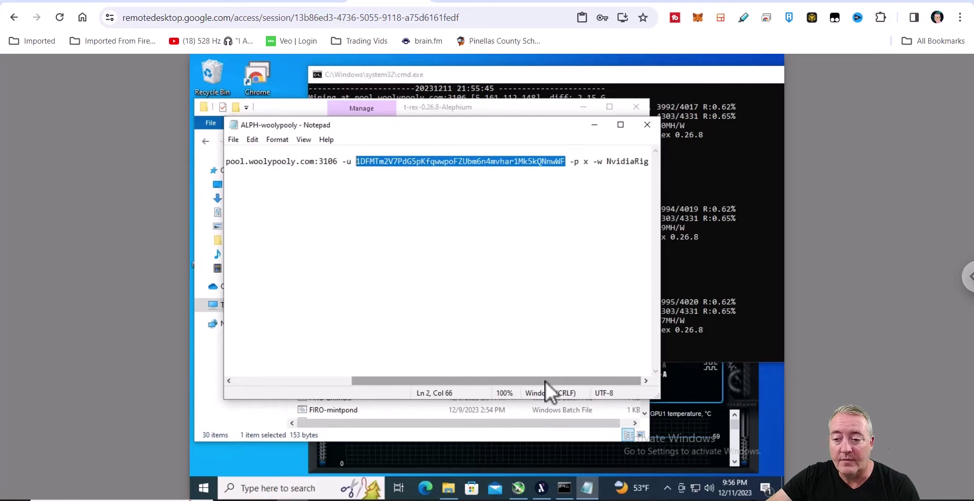
# Save the mining command as ALPH-woolypooly.bat, replacing the existing file.
pyautogui.click(234, 141)
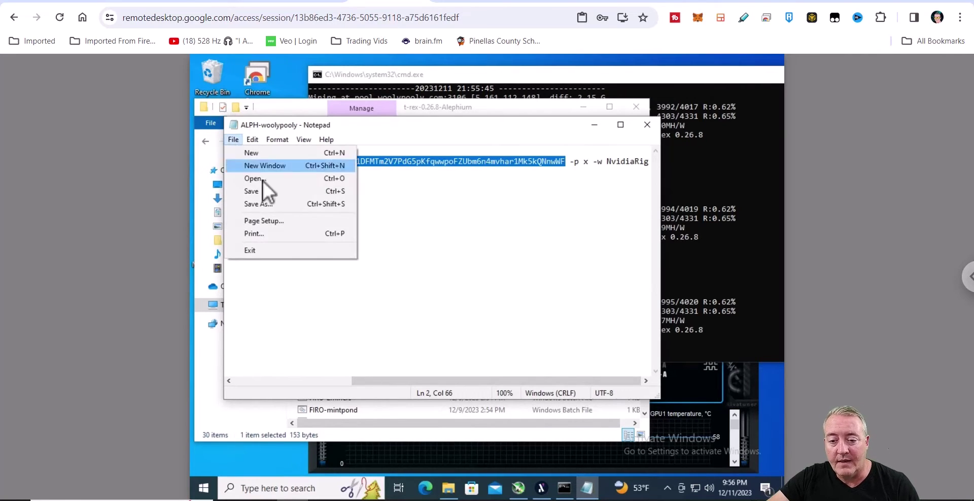
pyautogui.click(274, 205)
pyautogui.click(383, 366)
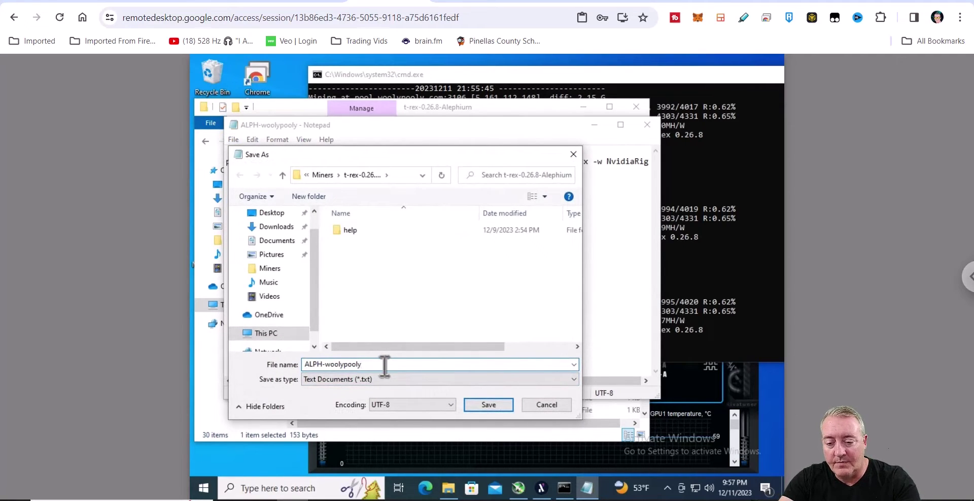
pyautogui.write('.')
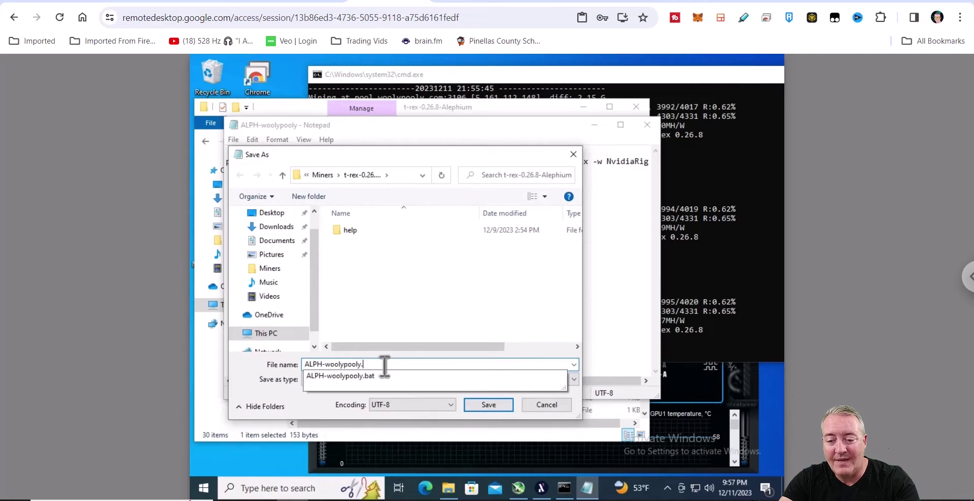
pyautogui.write('bat')
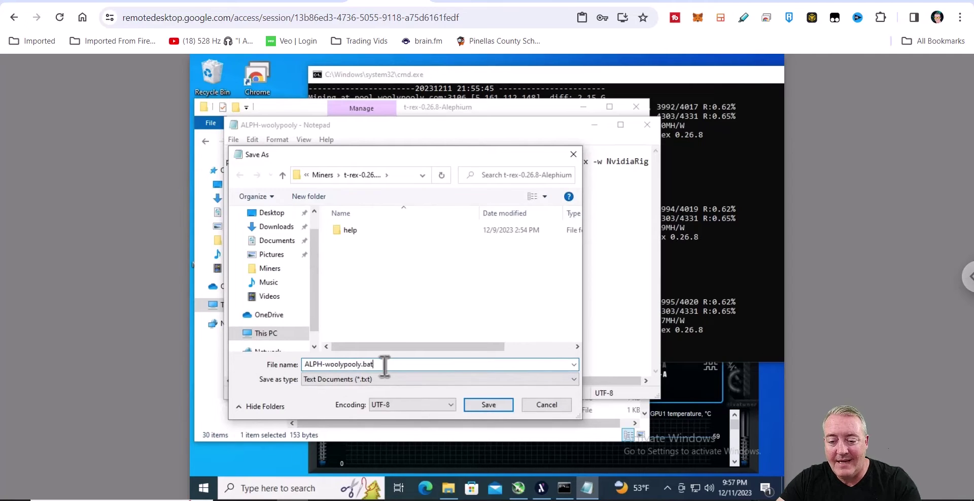
pyautogui.click(492, 404)
pyautogui.click(515, 274)
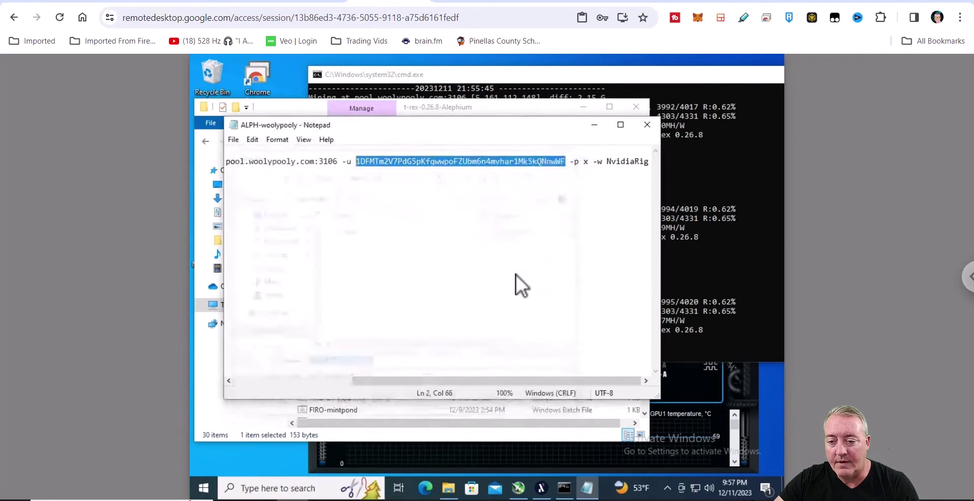
# Close Notepad and stop the old miner by closing its console window.
pyautogui.click(645, 125)
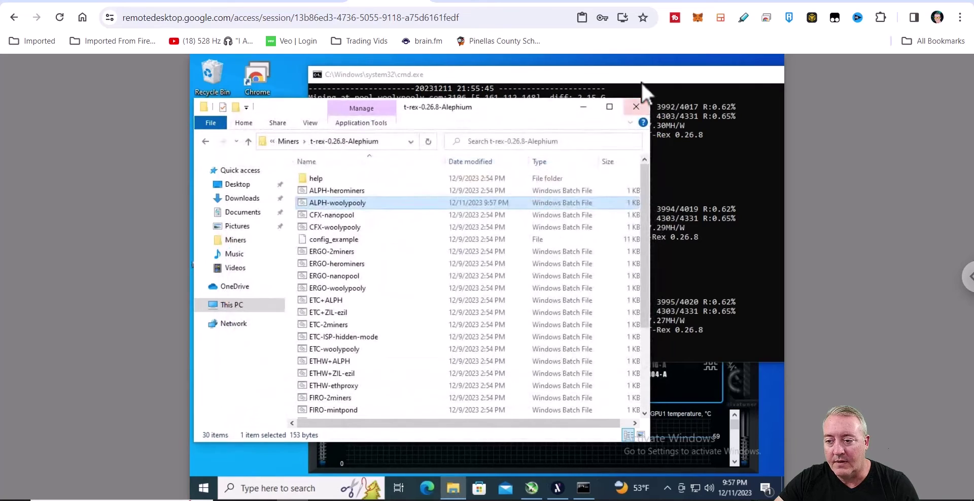
pyautogui.moveTo(641, 81); pyautogui.dragTo(541, 90)
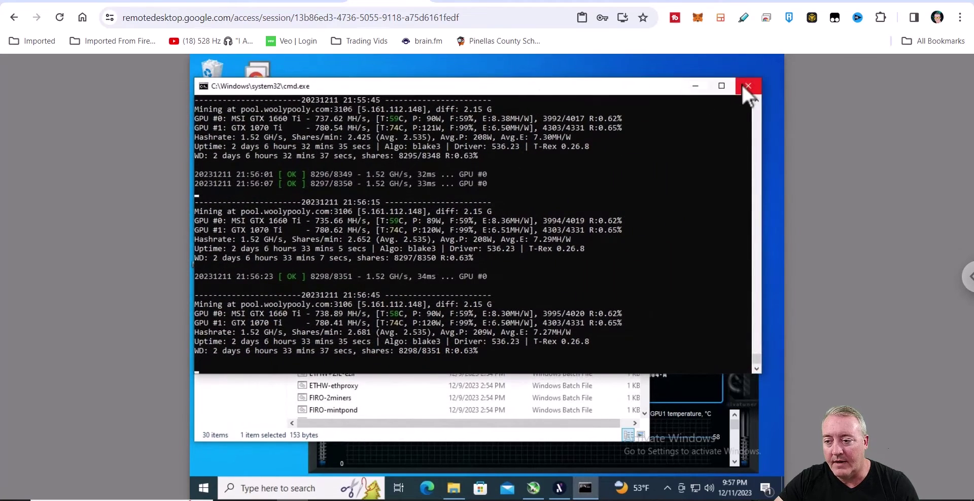
pyautogui.click(751, 85)
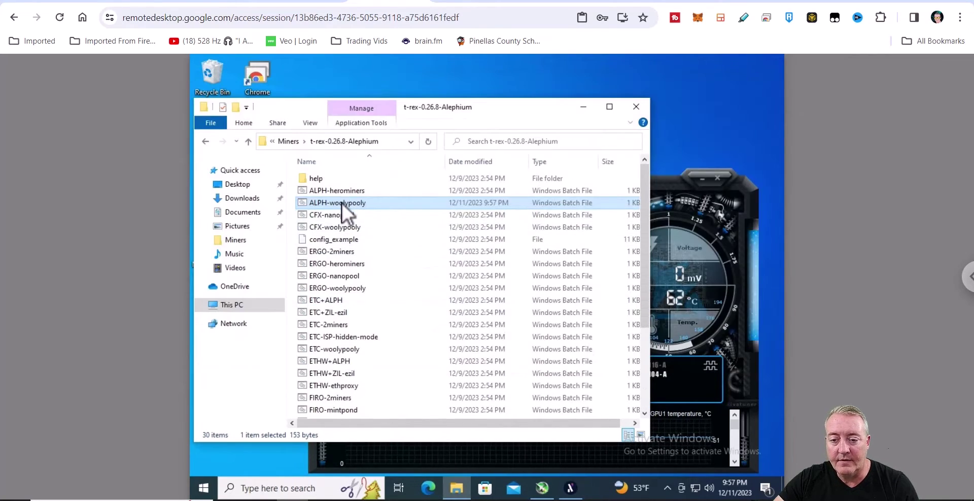
# Launch ALPH-woolypooly.bat so T-Rex mines on pool.woolypooly.com:3106 as worker NvidiaRig.
pyautogui.doubleClick(342, 203)
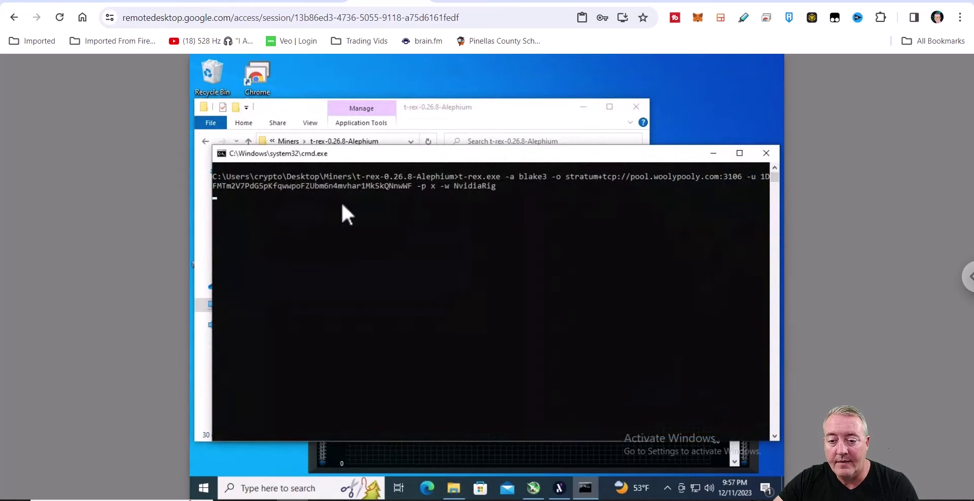
pyautogui.moveTo(428, 153); pyautogui.dragTo(425, 102)
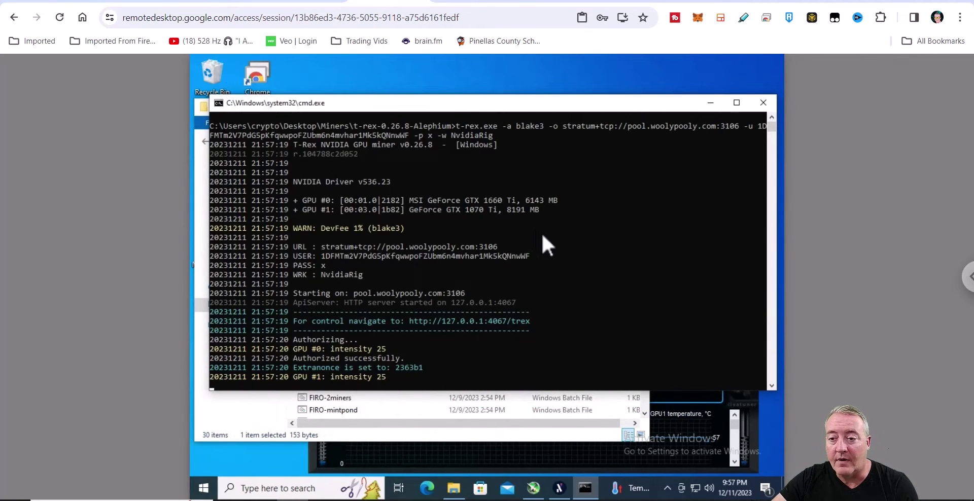
pyautogui.click(469, 2)
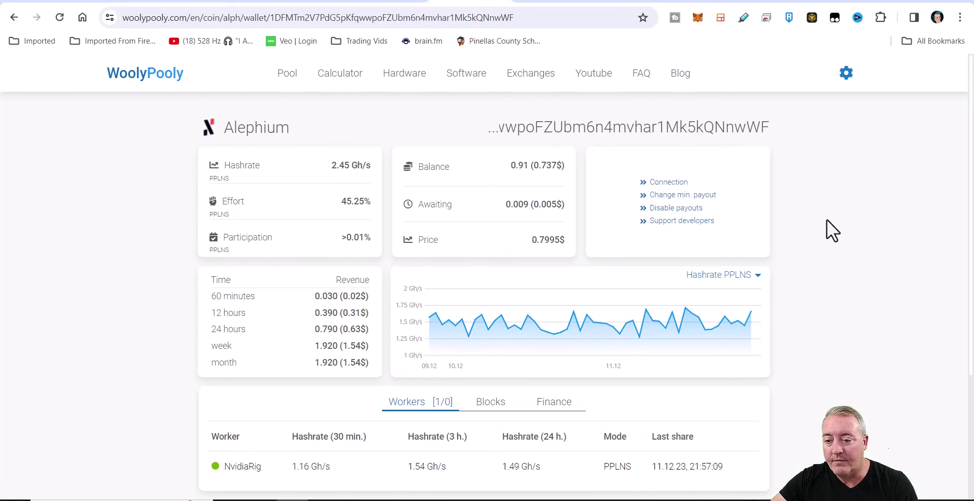
# Check the WoolyPooly Workers table showing NvidiaRig online.
pyautogui.scroll(-3, 827, 217)
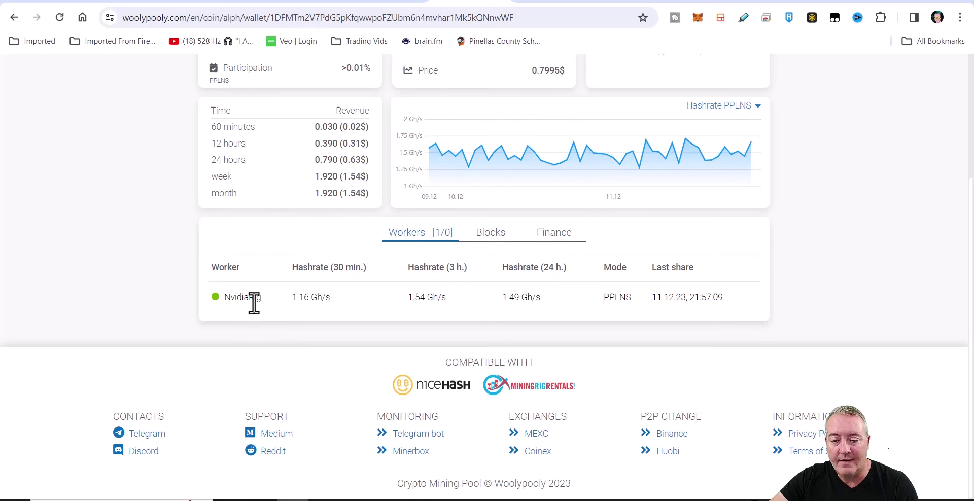
pyautogui.scroll(3, 798, 233)
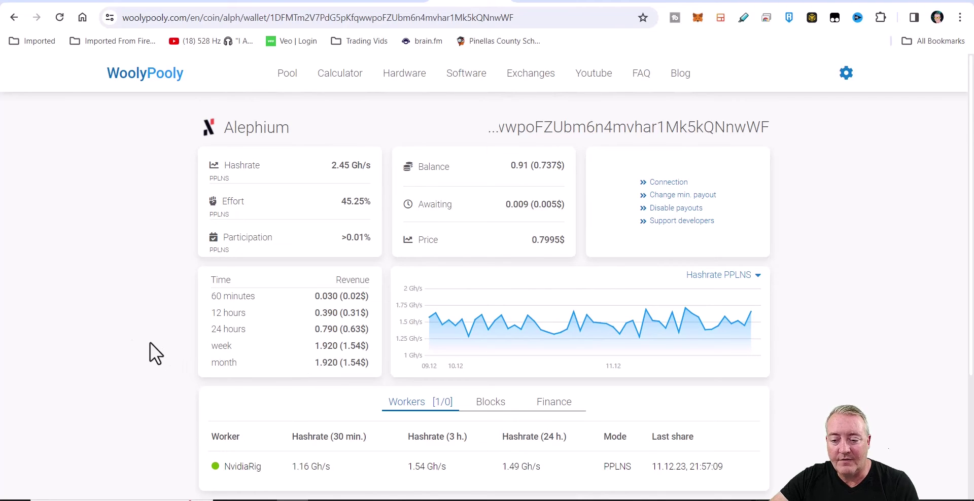
pyautogui.scroll(-2, 150, 343)
# View Finance > Payouts, listing one 1.000039758386 ALPH payout on 10.12.23 at 18:13.
pyautogui.click(561, 276)
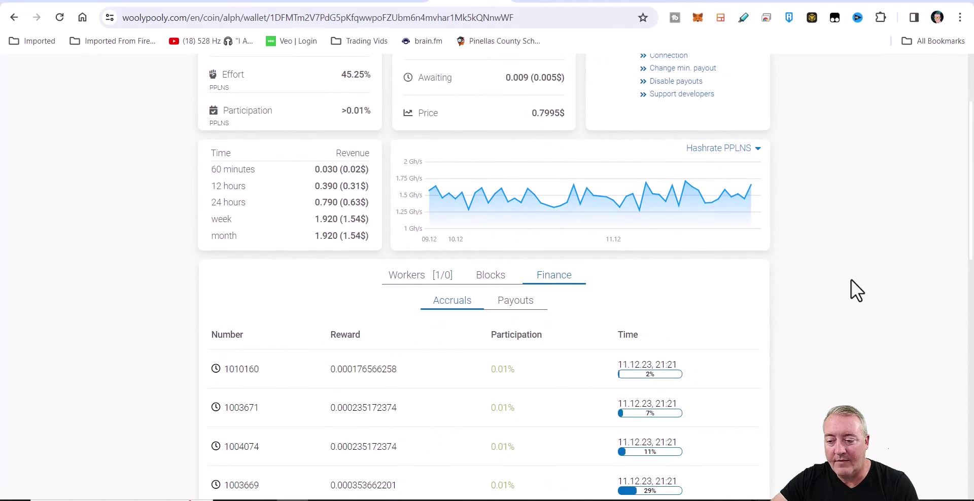
pyautogui.scroll(-1, 833, 269)
pyautogui.click(525, 246)
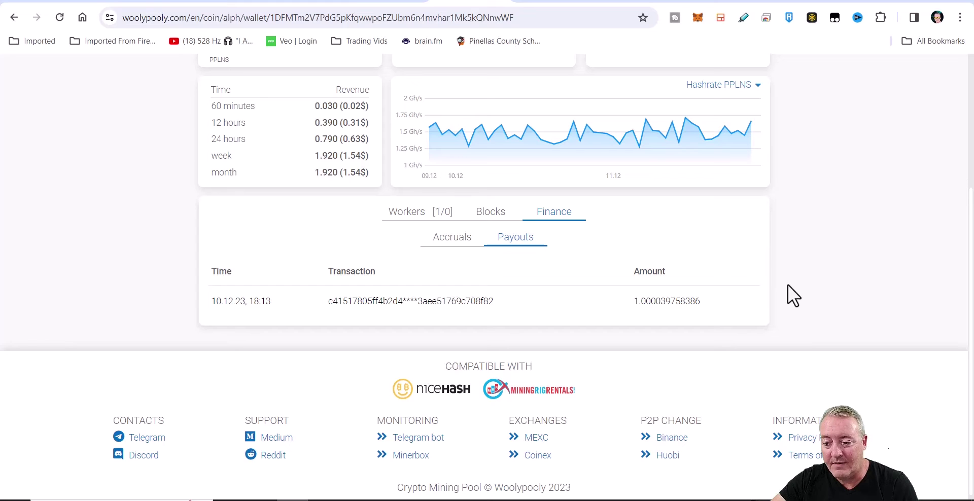
pyautogui.scroll(4, 793, 281)
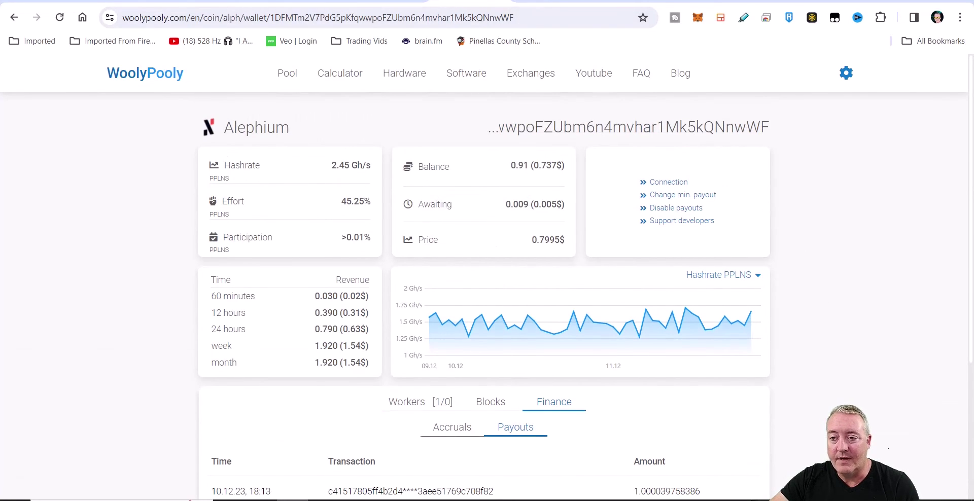
# Check the MiningPoolStats Alephium pool ranking, then bring up the WhatToMine GPU calculator with Blake3 at 1.5 Gh/s.
pyautogui.click(536, 2)
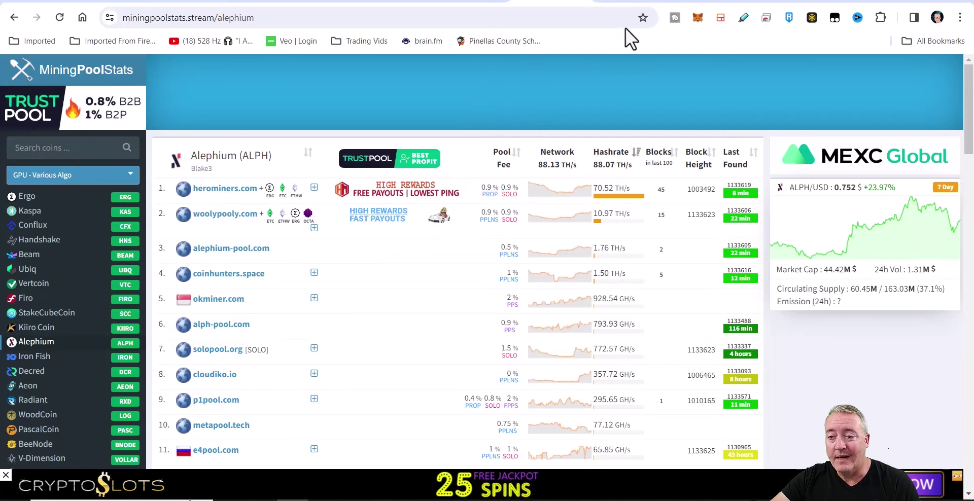
pyautogui.click(634, 6)
pyautogui.scroll(15, 639, 193)
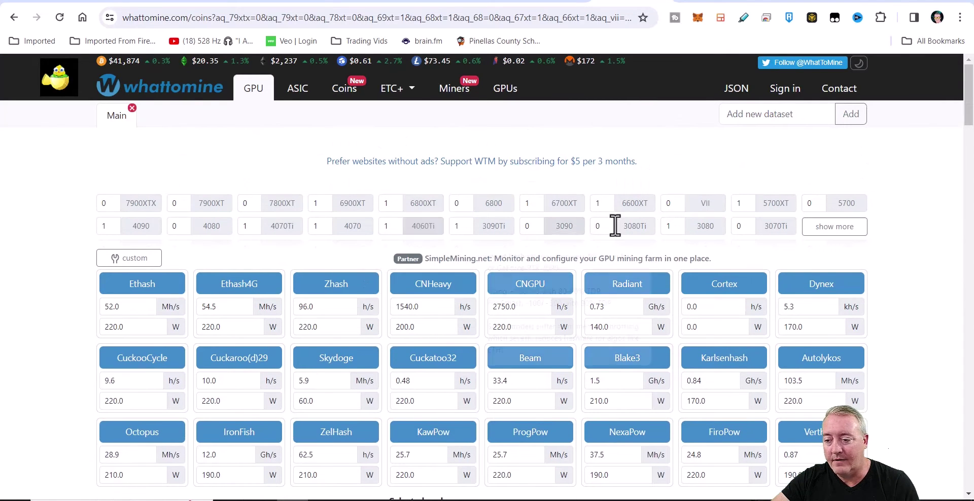
# Expand the full GPU list and find Alephium ranked second at $0.18 daily profit.
pyautogui.click(835, 227)
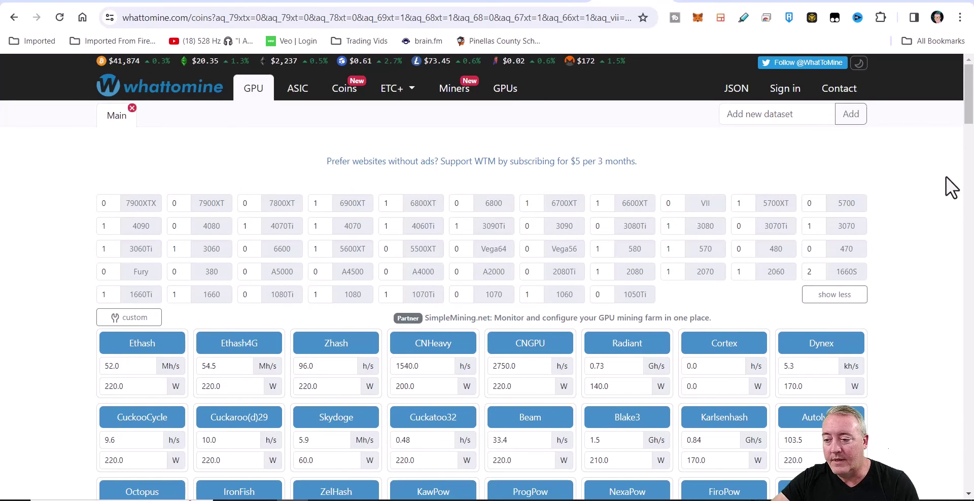
pyautogui.scroll(-5, 934, 214)
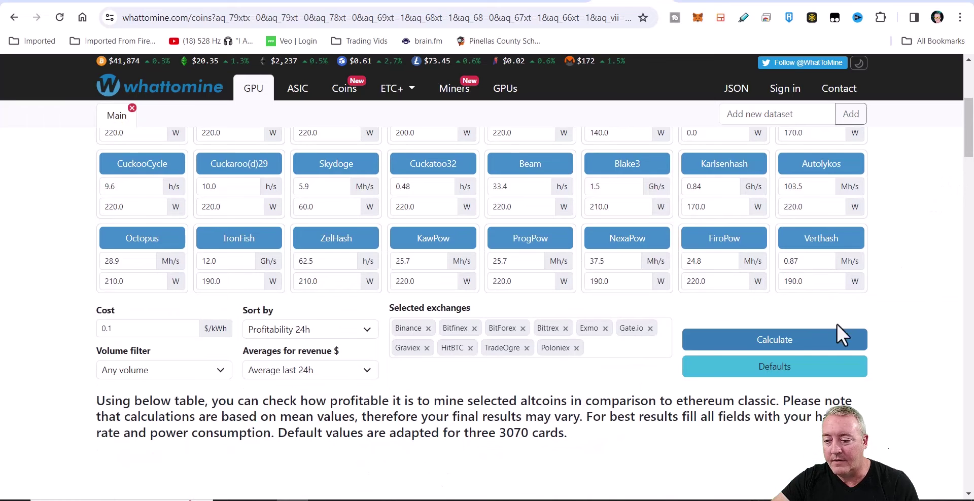
pyautogui.scroll(-6, 926, 216)
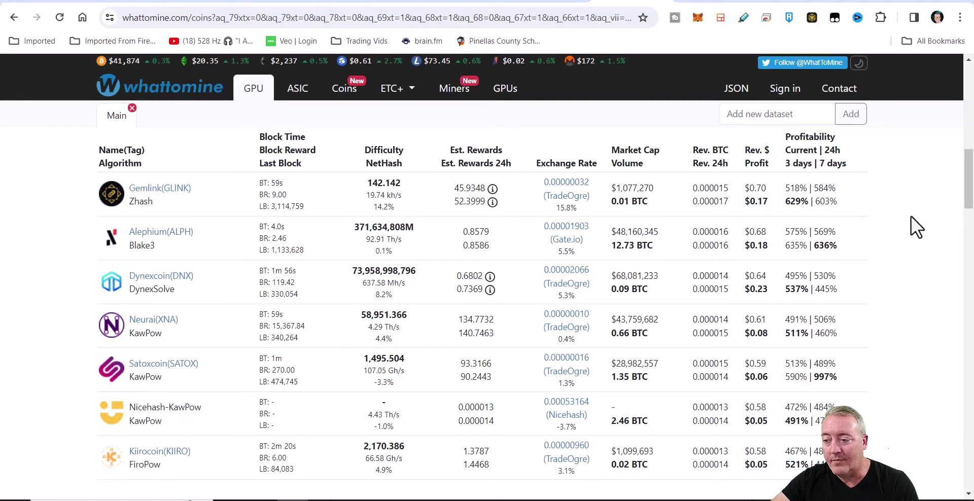
pyautogui.scroll(10, 912, 217)
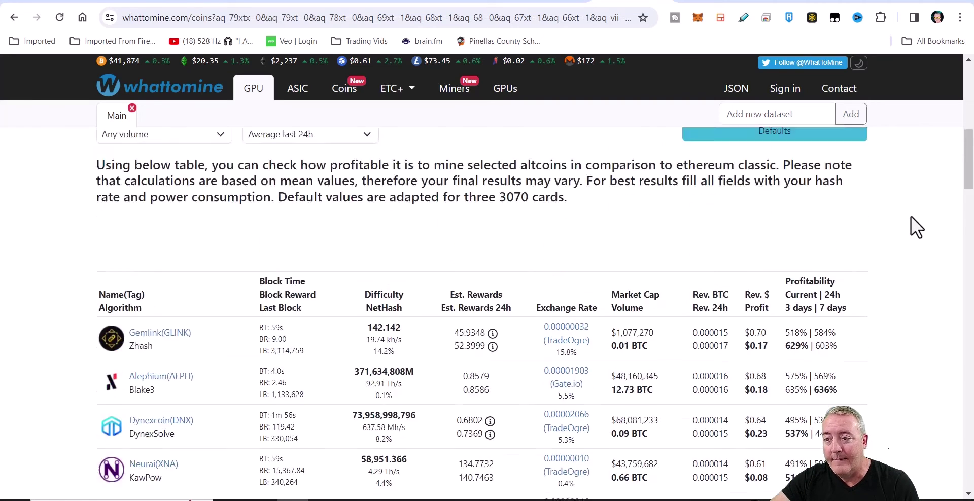
# Review the CoinMarketCap Alephium page: ALPH at $0.7822, up 956.94% yearly, $47,282,966 market cap.
pyautogui.click(718, 5)
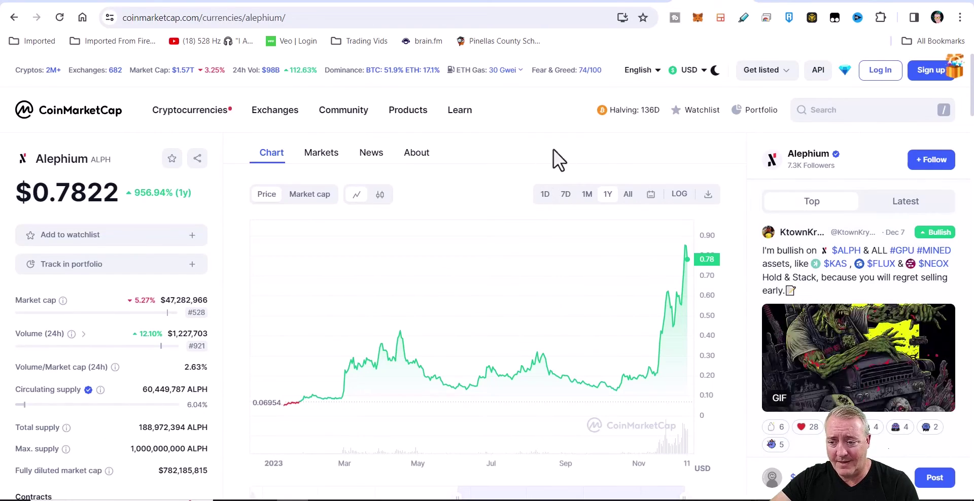
pyautogui.scroll(-1, 583, 152)
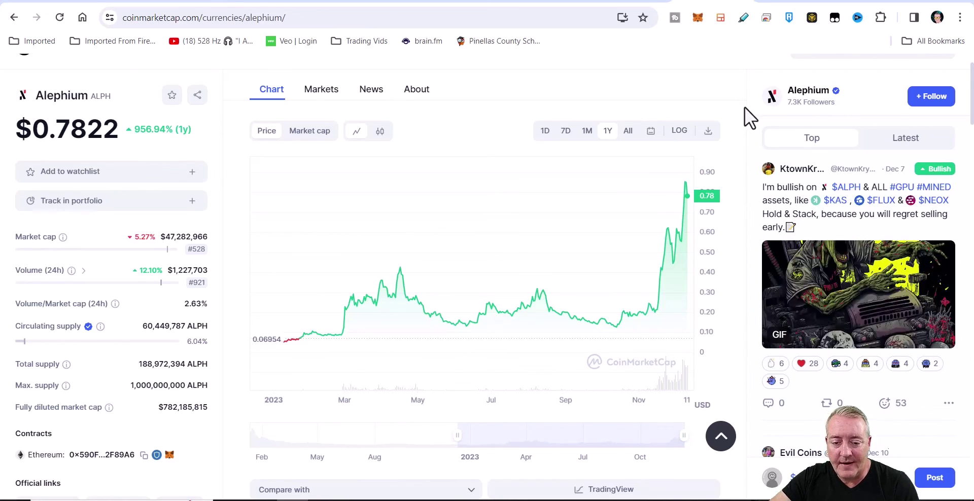
pyautogui.scroll(-1, 745, 108)
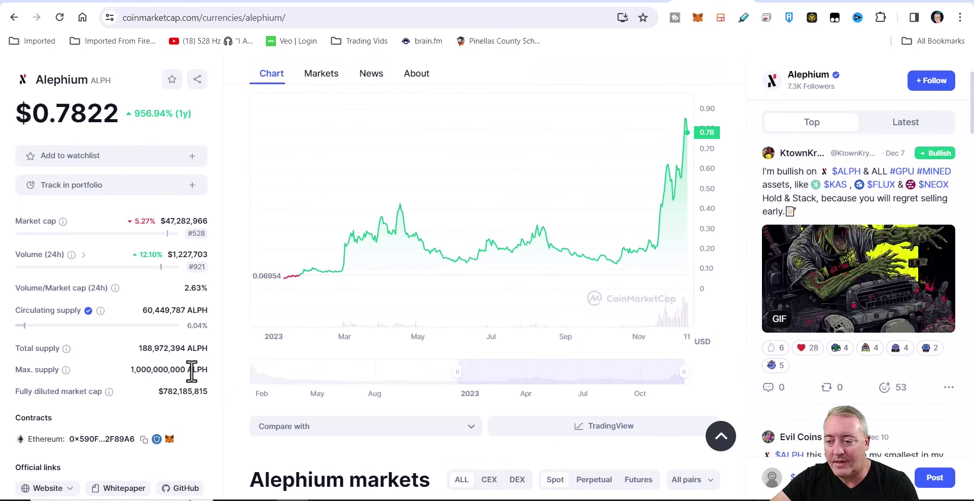
pyautogui.scroll(3, 745, 182)
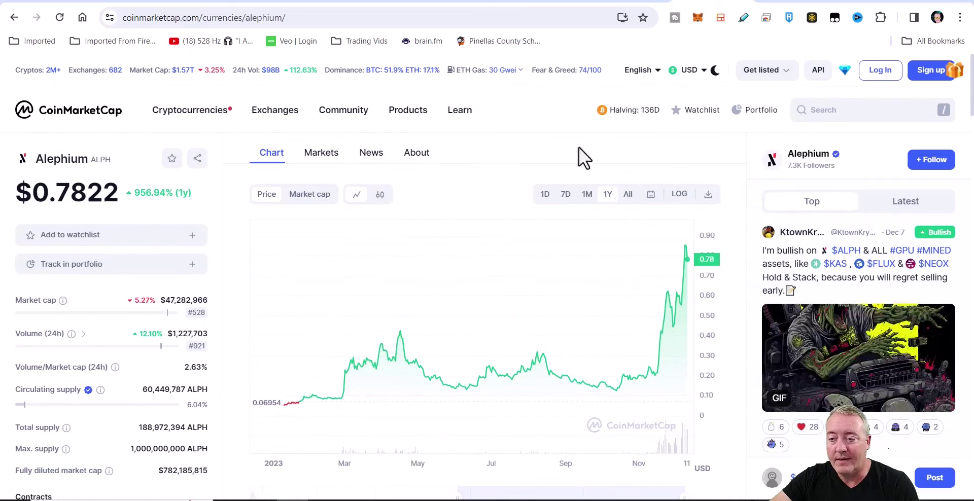
pyautogui.scroll(-3, 735, 170)
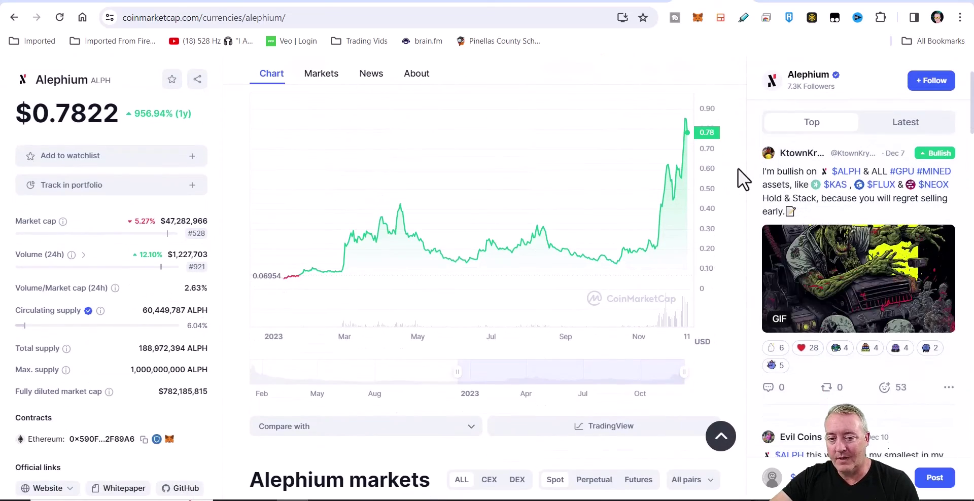